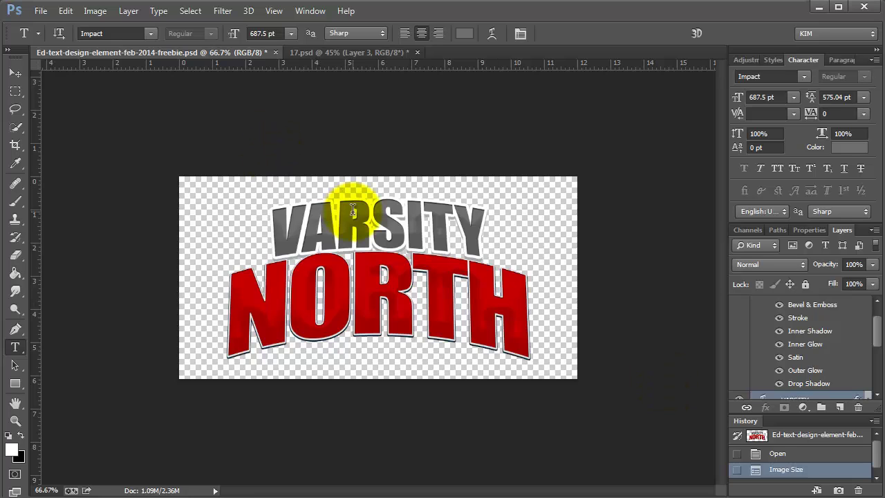
- Switch to the 17.psd football player poster document
{"action": "left_click", "coordinate": [349, 53]}
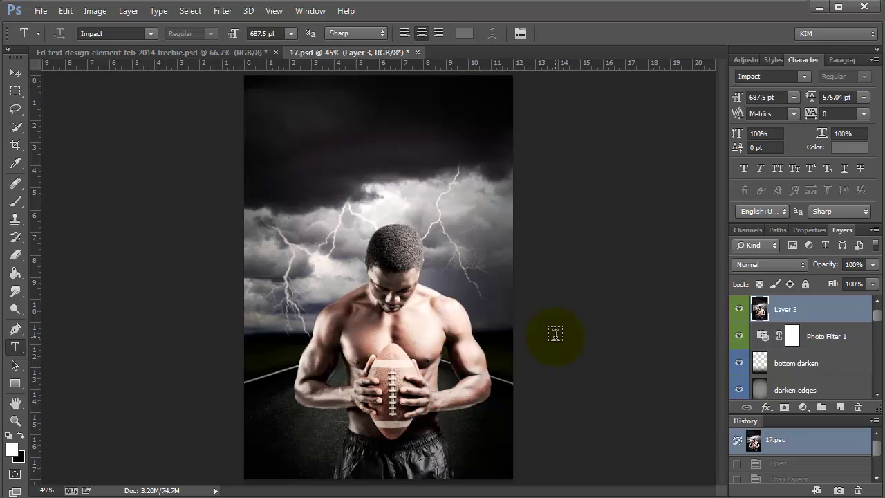
{"action": "left_click", "coordinate": [391, 5]}
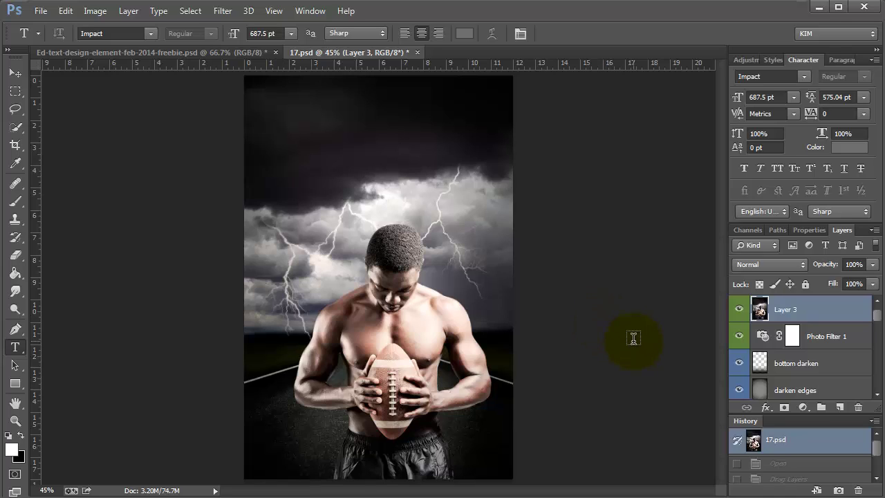
{"action": "left_click", "coordinate": [121, 55]}
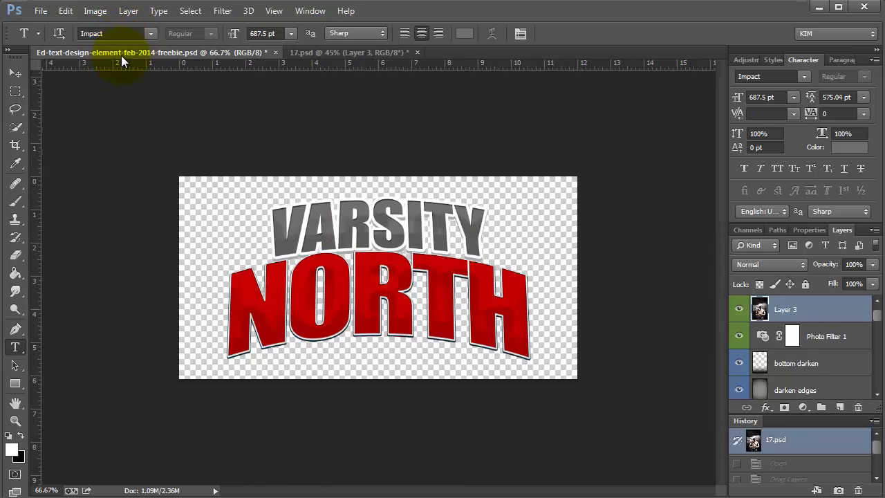
{"action": "left_click", "coordinate": [340, 53]}
{"action": "left_click", "coordinate": [106, 16]}
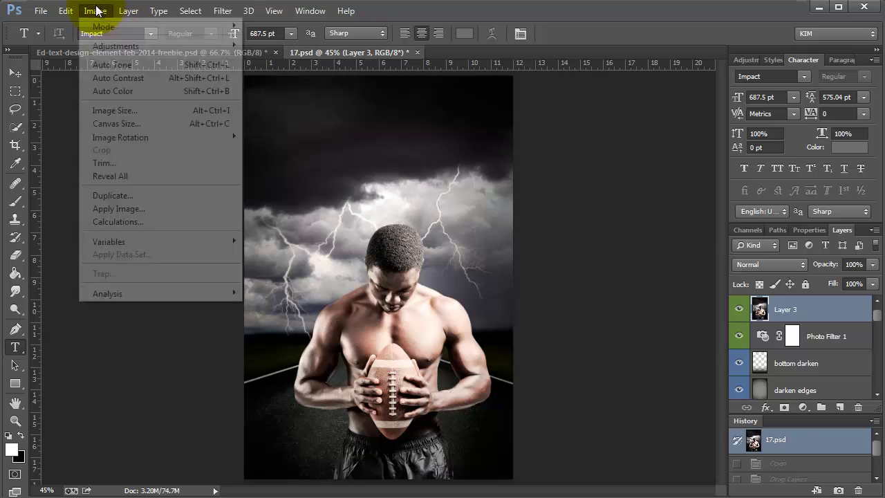
{"action": "left_click", "coordinate": [111, 111]}
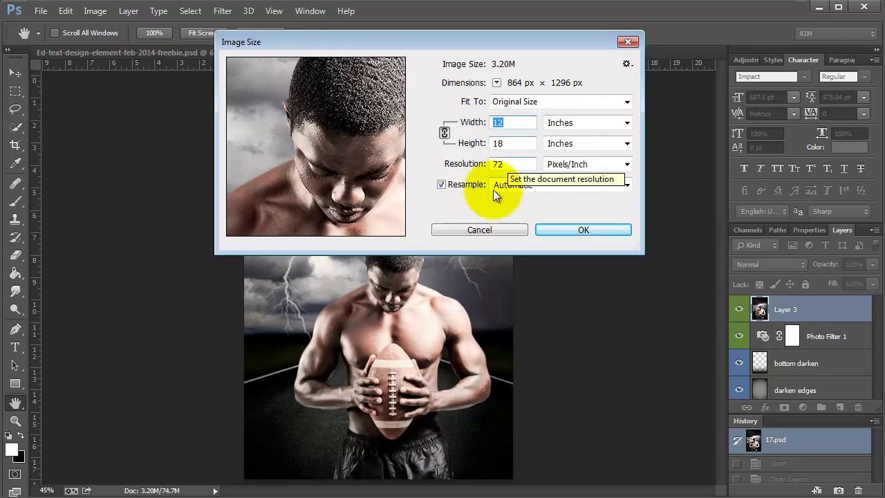
{"action": "left_click", "coordinate": [513, 125]}
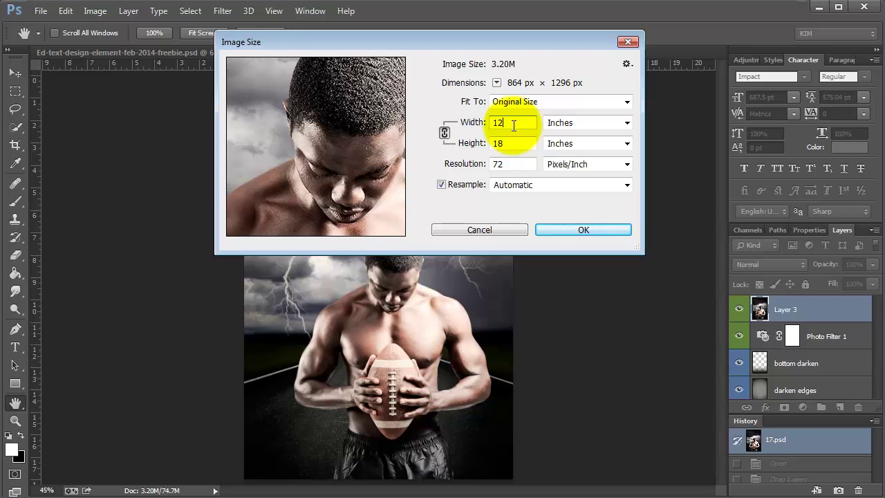
{"action": "left_click", "coordinate": [506, 166]}
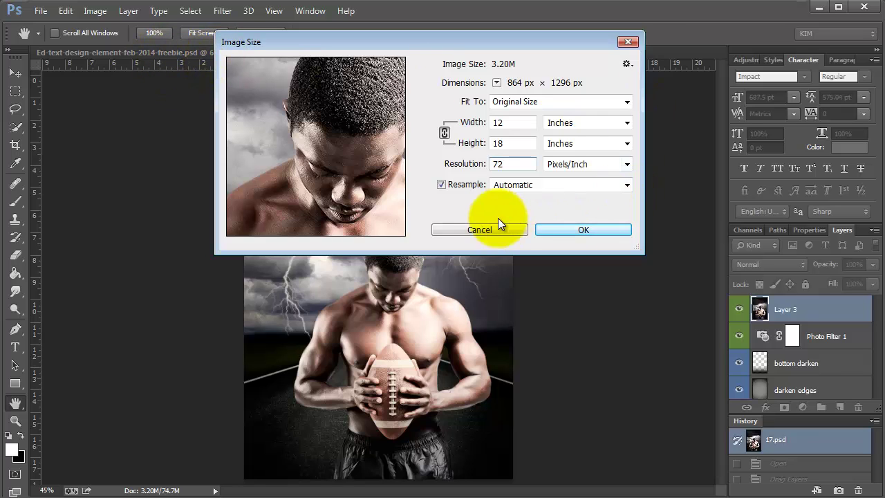
{"action": "key", "text": "Escape"}
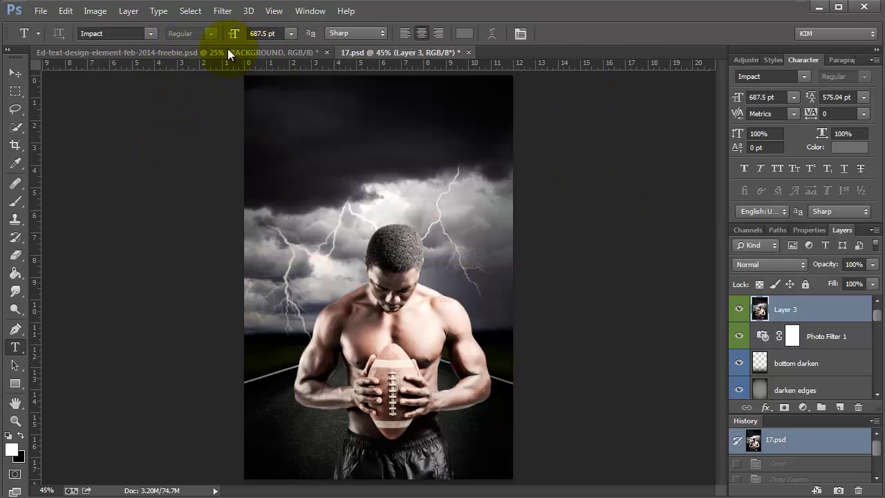
- In the VARSITY NORTH file's Image Size, set width to 12 inches and resolution to 72
{"action": "left_click", "coordinate": [228, 53]}
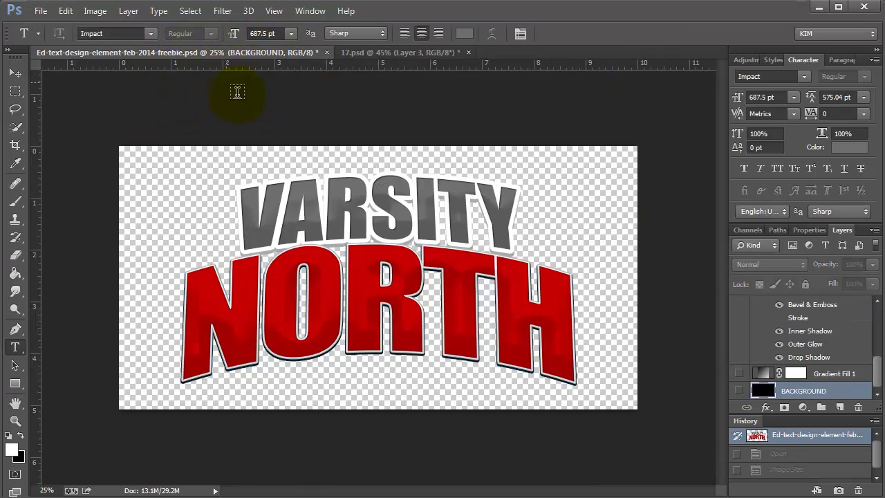
{"action": "left_click", "coordinate": [94, 11]}
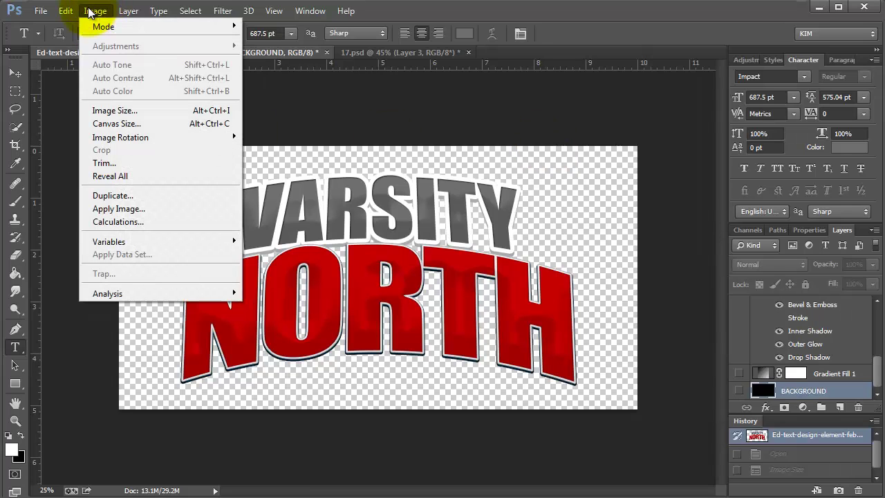
{"action": "left_click", "coordinate": [115, 110]}
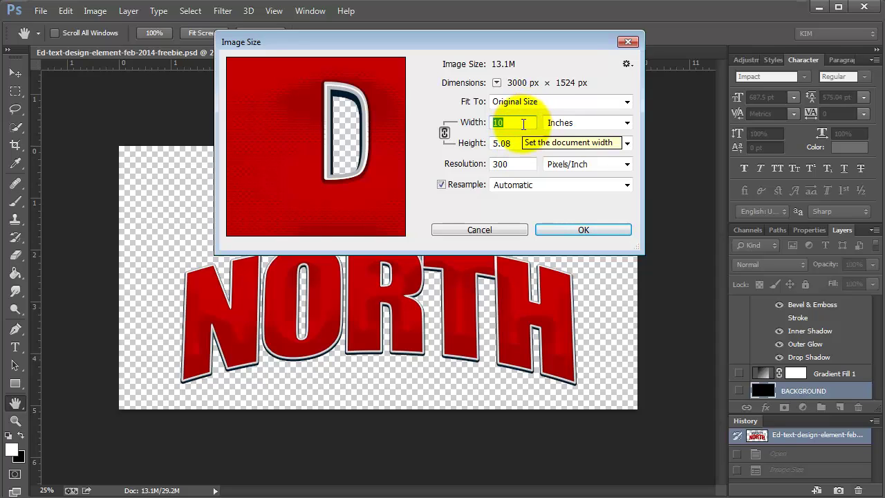
{"action": "type", "text": "12"}
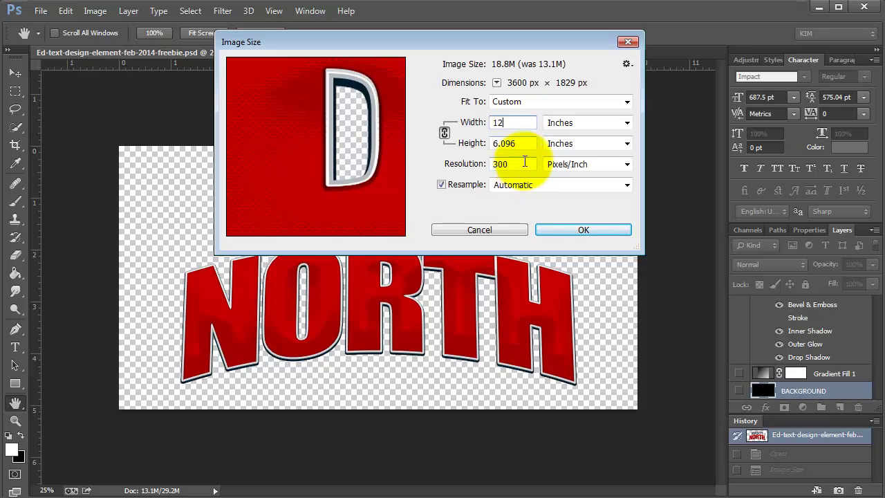
{"action": "left_click", "coordinate": [462, 163]}
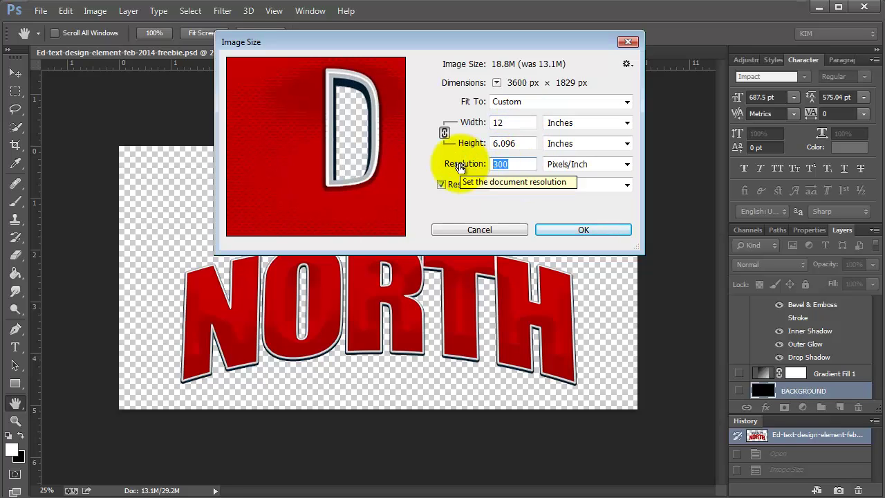
{"action": "type", "text": "72"}
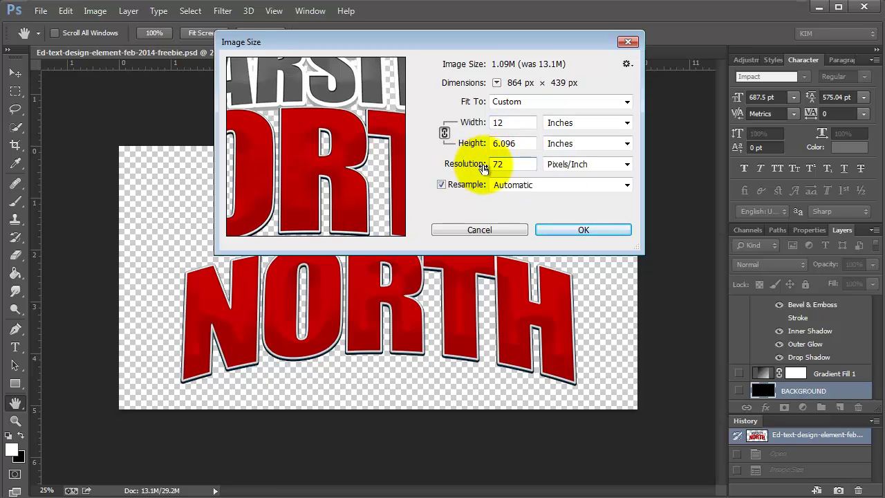
- Confirm Scale Styles stays enabled and apply the resize
{"action": "left_click_drag", "start_coordinate": [326, 142], "coordinate": [385, 142]}
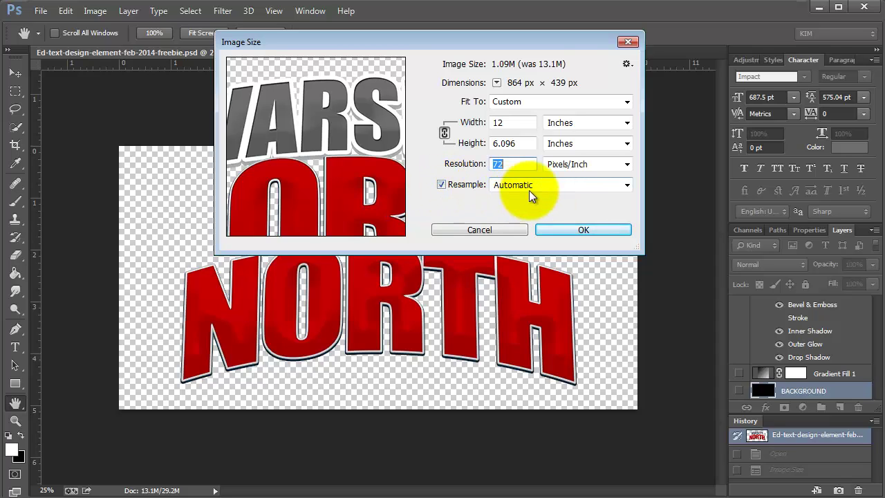
{"action": "left_click", "coordinate": [627, 63]}
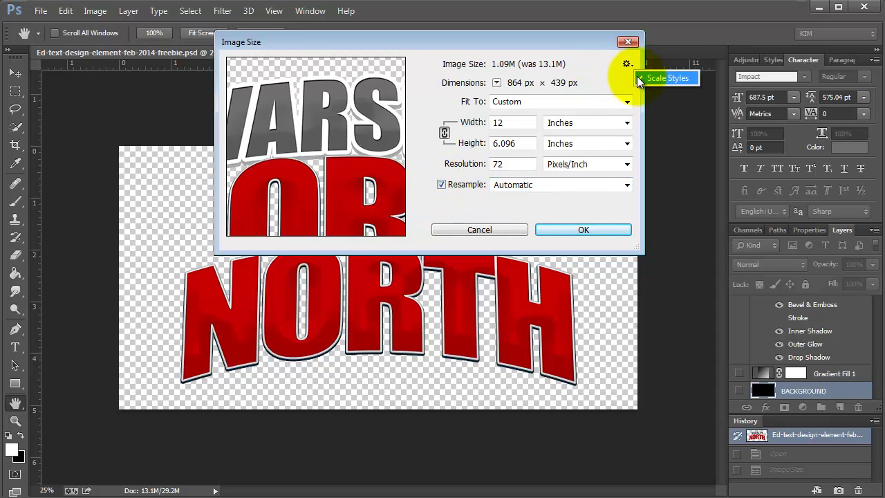
{"action": "left_click", "coordinate": [639, 80]}
{"action": "left_click", "coordinate": [627, 63]}
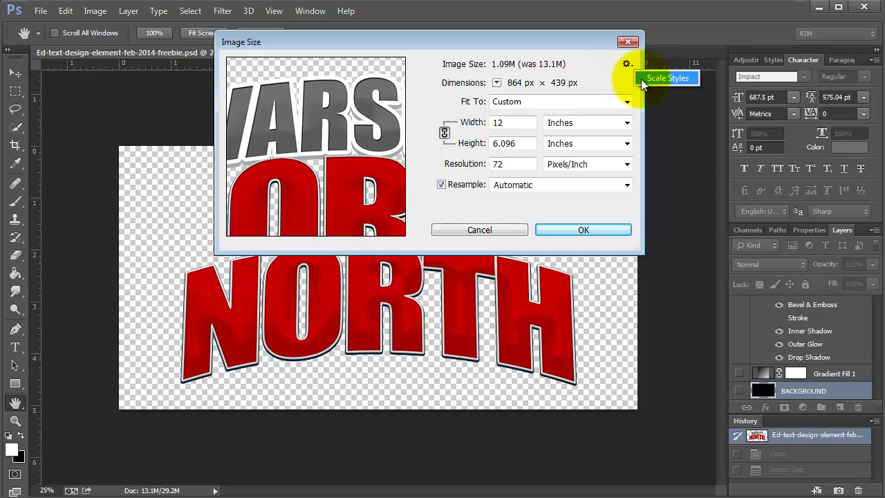
{"action": "left_click", "coordinate": [641, 79]}
{"action": "left_click", "coordinate": [627, 64]}
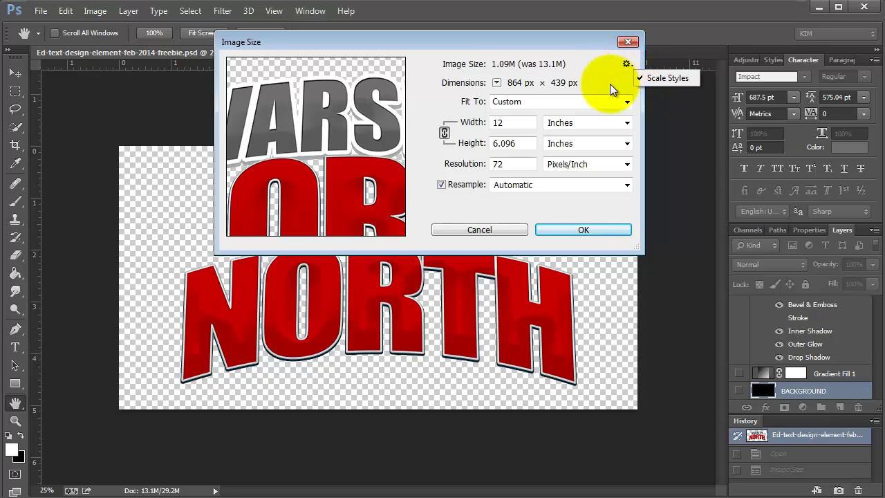
{"action": "left_click", "coordinate": [611, 84]}
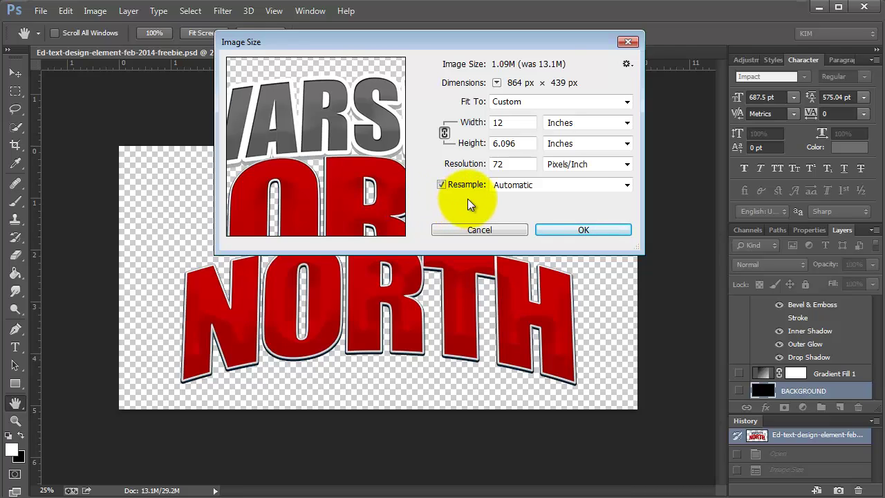
{"action": "left_click", "coordinate": [626, 65]}
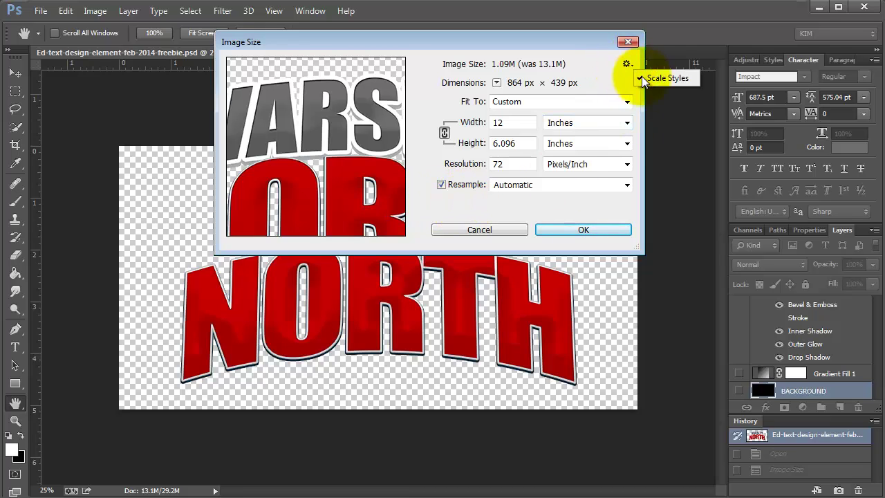
{"action": "left_click", "coordinate": [456, 194]}
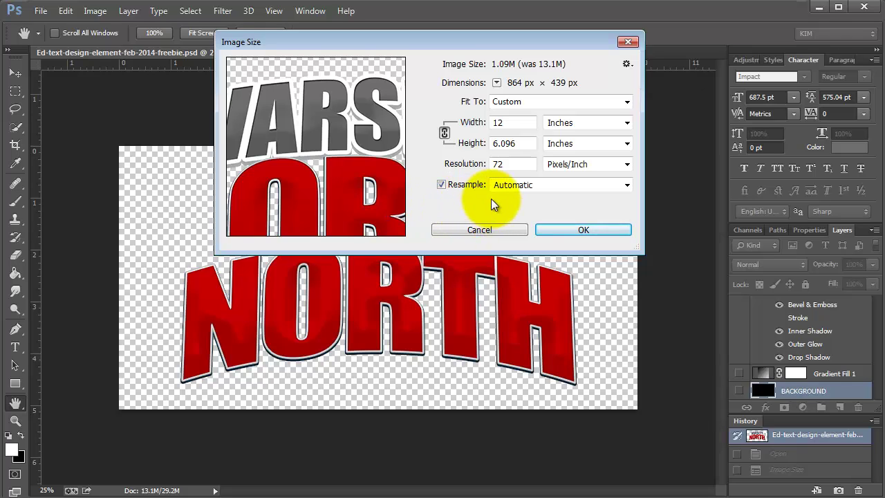
{"action": "left_click", "coordinate": [573, 231]}
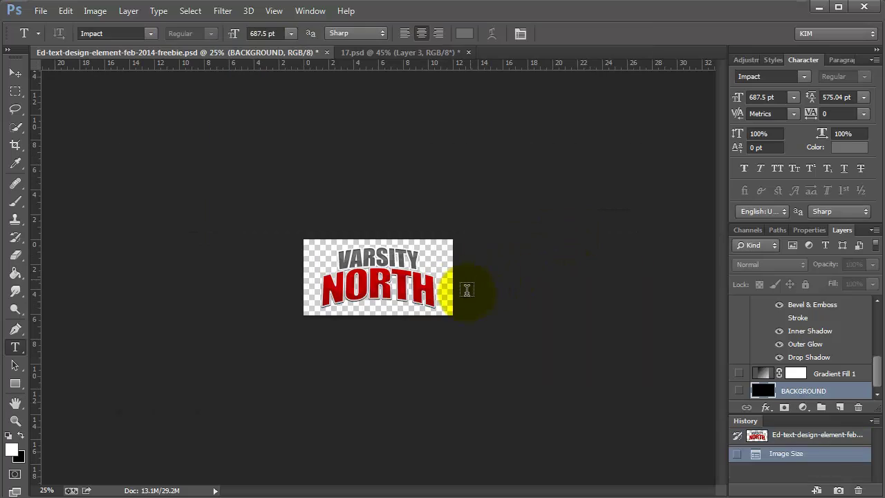
{"action": "left_click", "coordinate": [56, 490]}
- Zoom the text design to 50% and select the NORTH title layer
{"action": "type", "text": "50"}
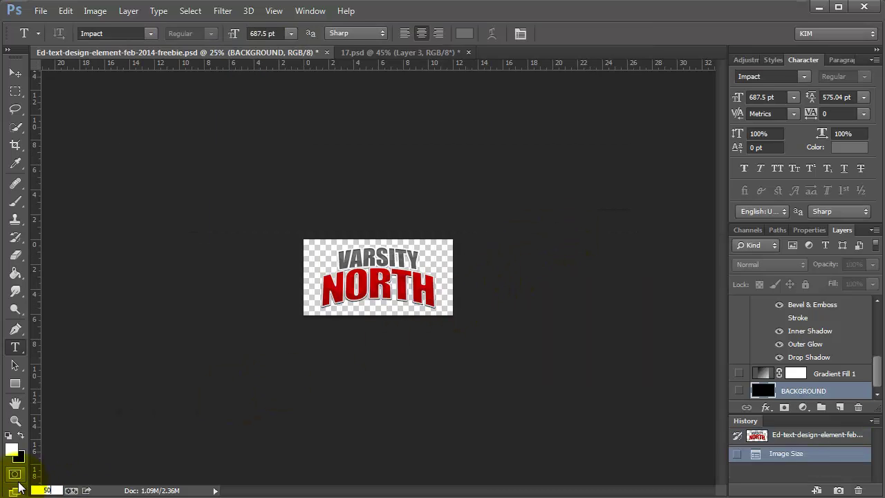
{"action": "key", "text": "Return"}
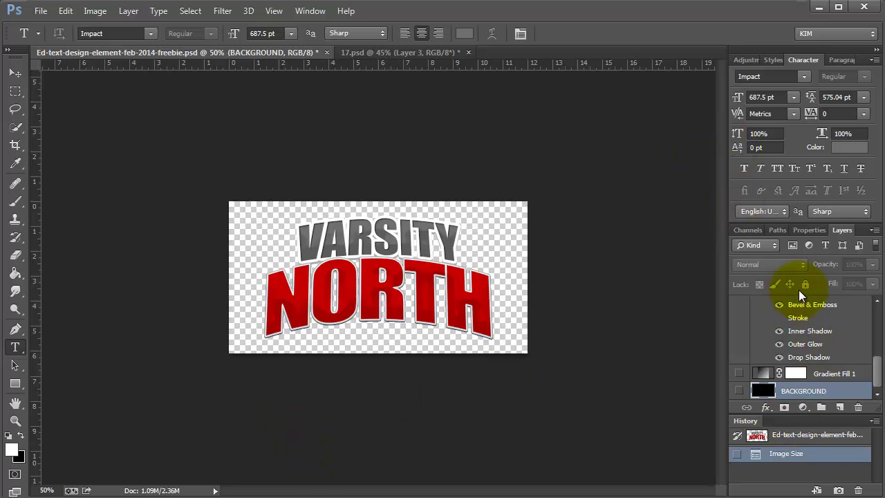
{"action": "scroll", "coordinate": [774, 304], "scroll_direction": "up", "scroll_amount": 5}
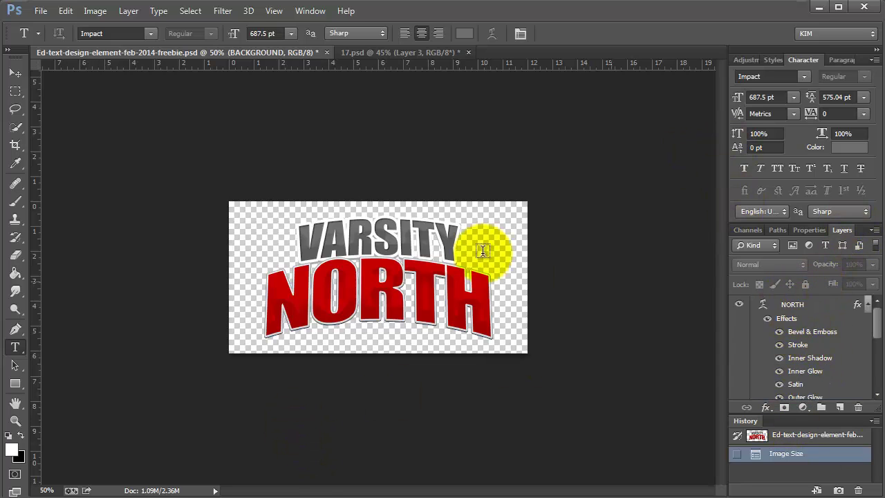
{"action": "left_click", "coordinate": [787, 306]}
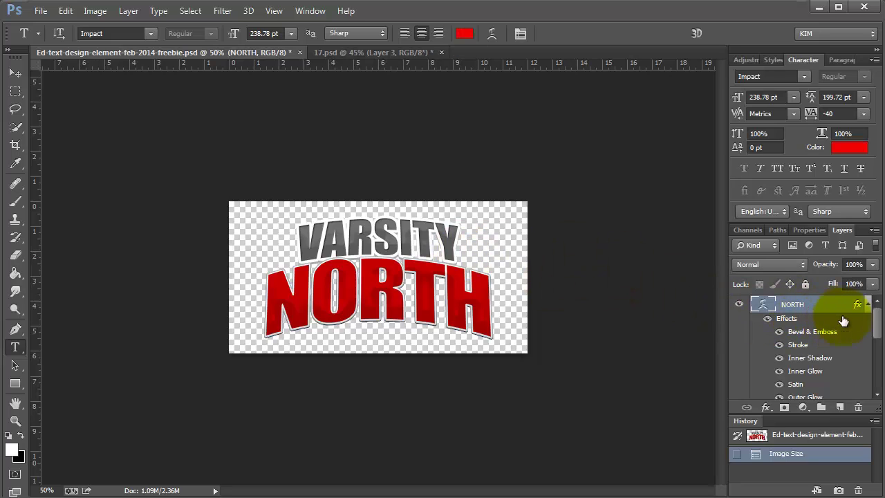
- Add VARSITY to the layer selection and float the 17.psd poster window to the right
{"action": "left_click", "coordinate": [868, 305]}
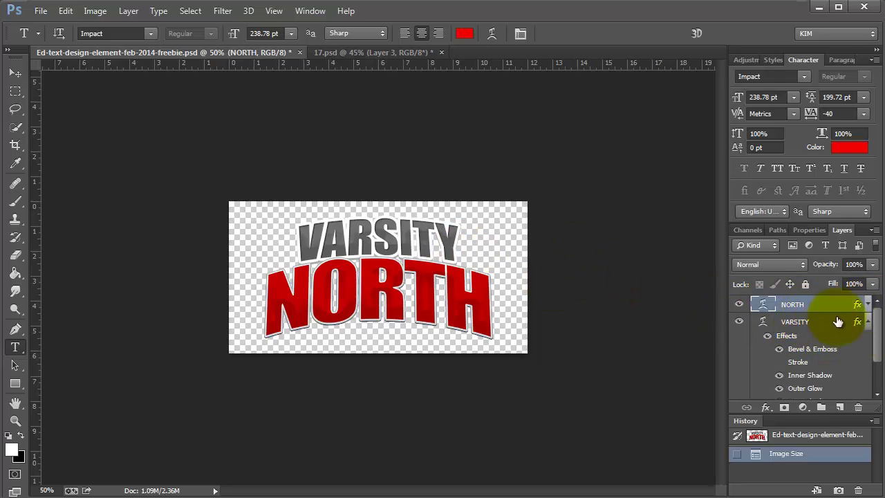
{"action": "left_click", "coordinate": [868, 323]}
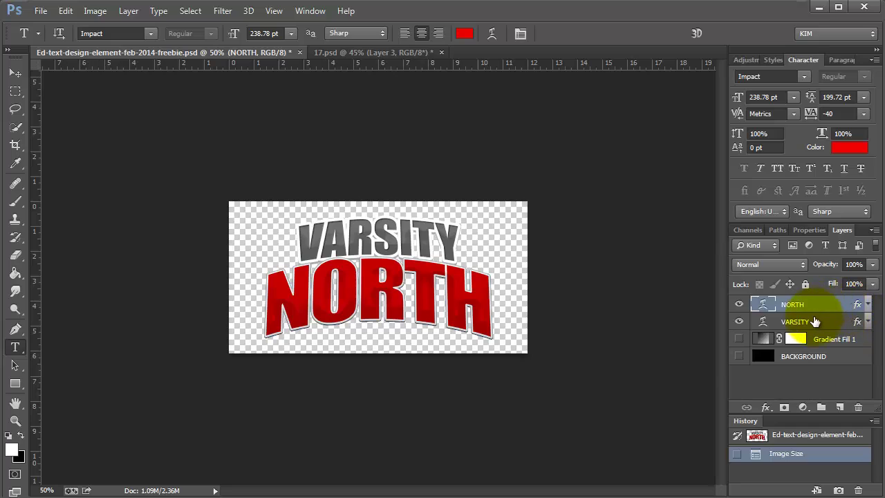
{"action": "left_click", "coordinate": [815, 321], "text": "shift"}
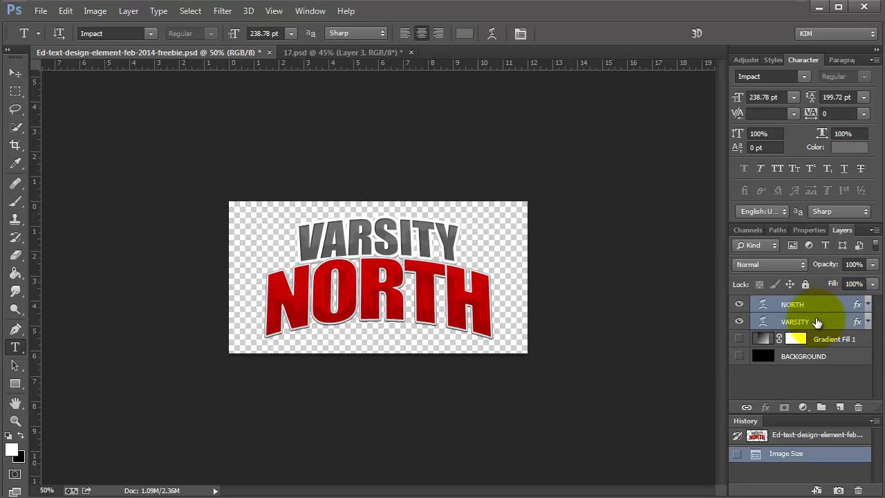
{"action": "left_click_drag", "start_coordinate": [326, 52], "coordinate": [320, 75]}
{"action": "left_click_drag", "start_coordinate": [416, 75], "coordinate": [513, 81]}
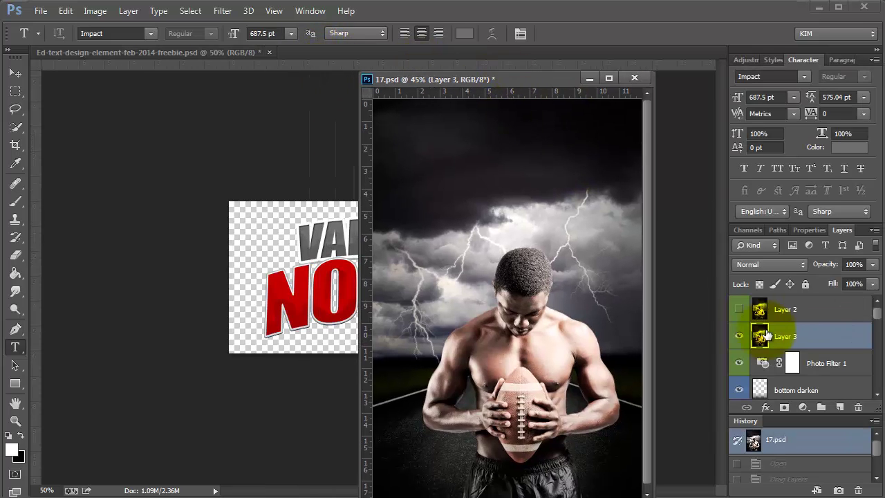
- Copy the VARSITY and NORTH layers into 17.psd, accepting the profile mismatch, then re-dock it
{"action": "left_click", "coordinate": [196, 53]}
{"action": "left_click_drag", "start_coordinate": [767, 321], "coordinate": [555, 354]}
{"action": "left_click", "coordinate": [493, 185]}
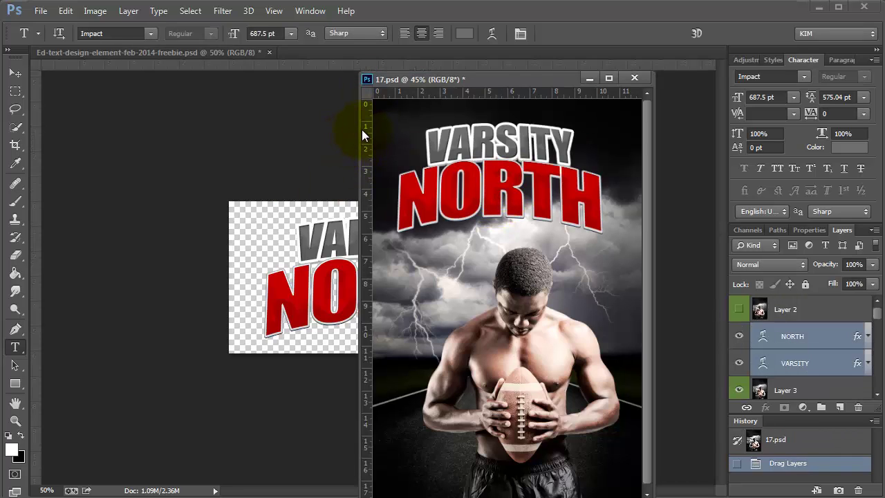
{"action": "left_click_drag", "start_coordinate": [361, 133], "coordinate": [252, 145]}
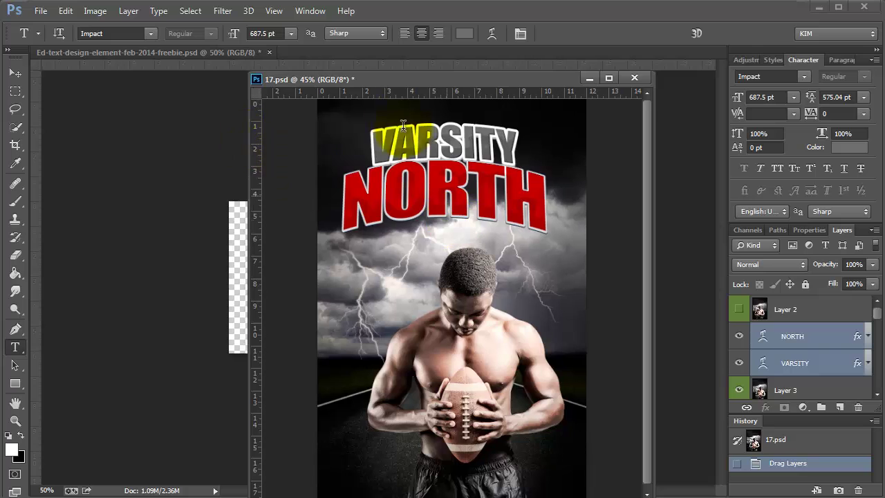
{"action": "left_click_drag", "start_coordinate": [360, 80], "coordinate": [318, 56]}
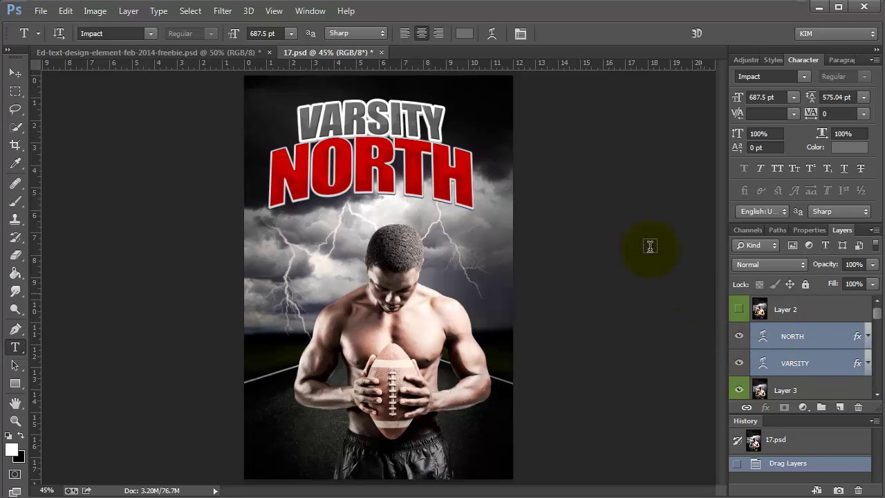
{"action": "left_click", "coordinate": [492, 34]}
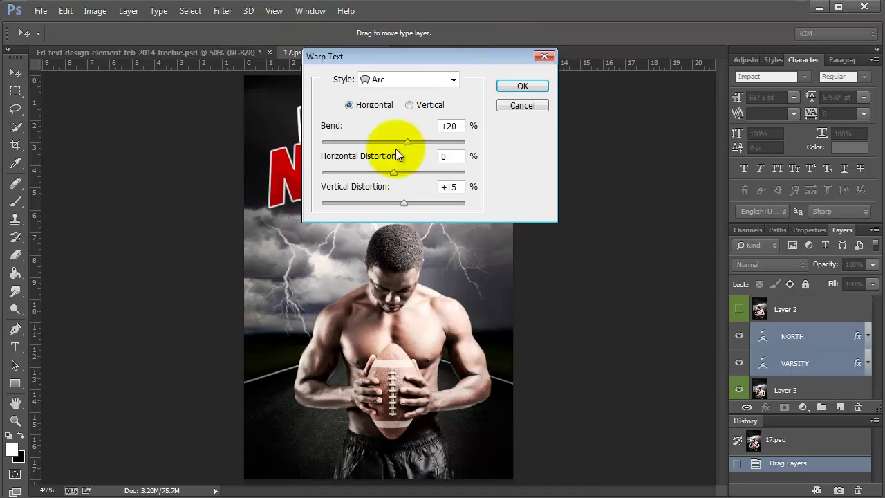
{"action": "left_click", "coordinate": [404, 80]}
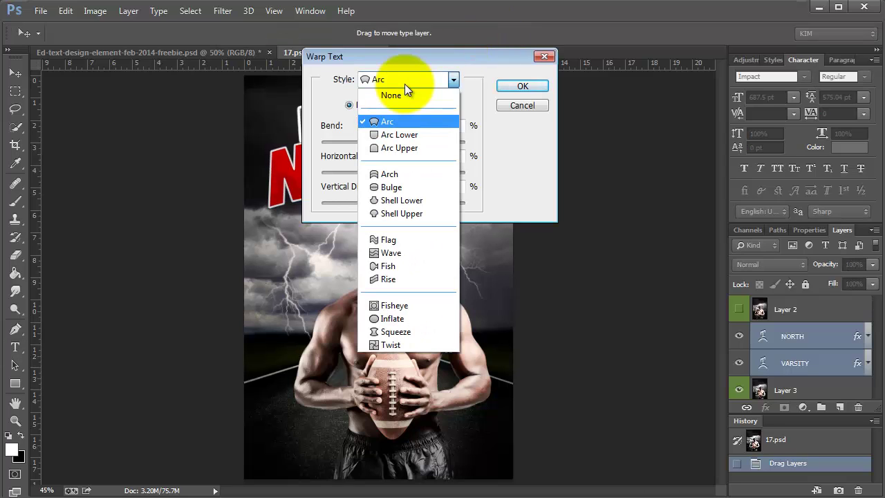
{"action": "left_click", "coordinate": [393, 120]}
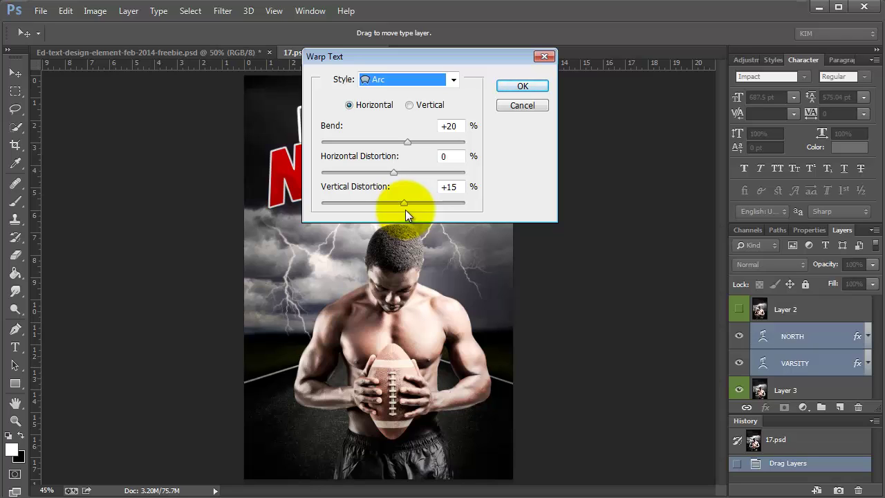
{"action": "left_click", "coordinate": [522, 86]}
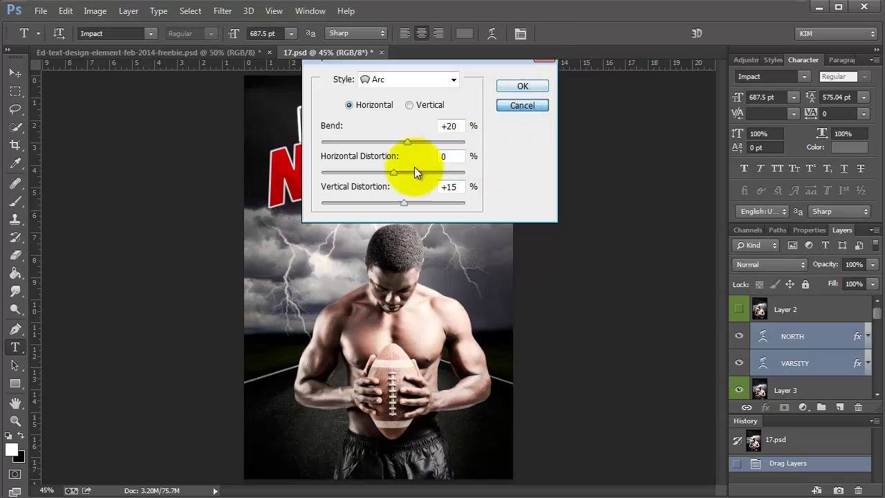
- Change the VARSITY title text to 2414
{"action": "double_click", "coordinate": [366, 124]}
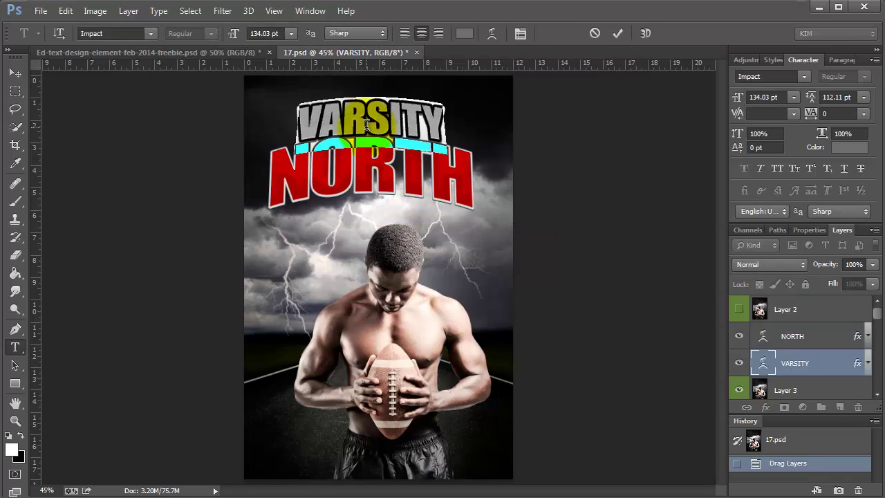
{"action": "type", "text": "2414"}
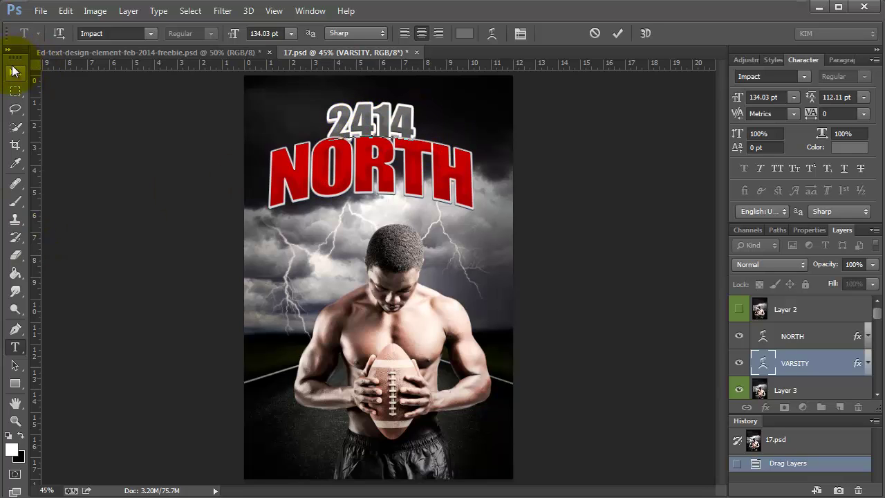
{"action": "left_click", "coordinate": [15, 71]}
- Replace the NORTH title text with FOOTBALL
{"action": "left_click", "coordinate": [822, 336]}
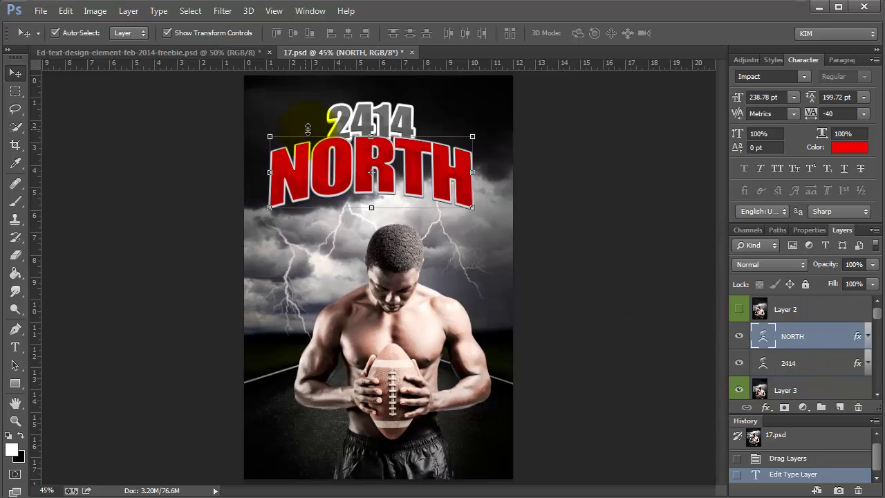
{"action": "left_click", "coordinate": [14, 346]}
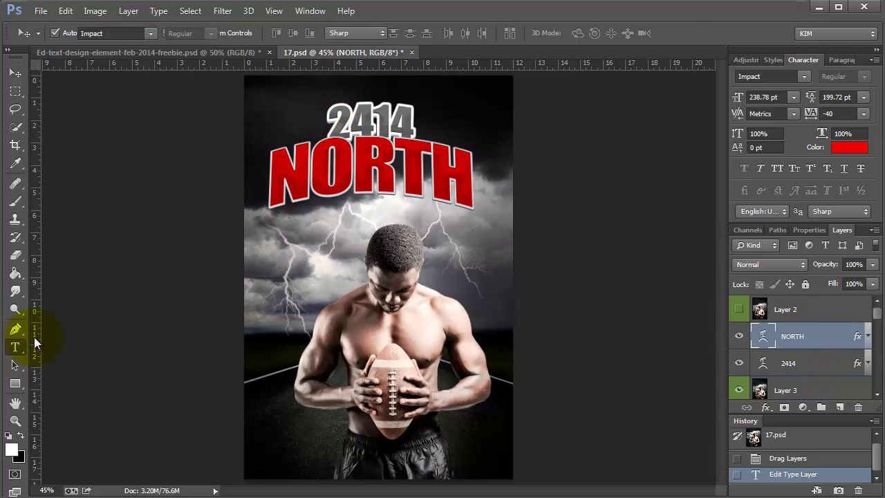
{"action": "double_click", "coordinate": [324, 160]}
{"action": "key", "text": "Caps_Lock"}
{"action": "type", "text": "F"}
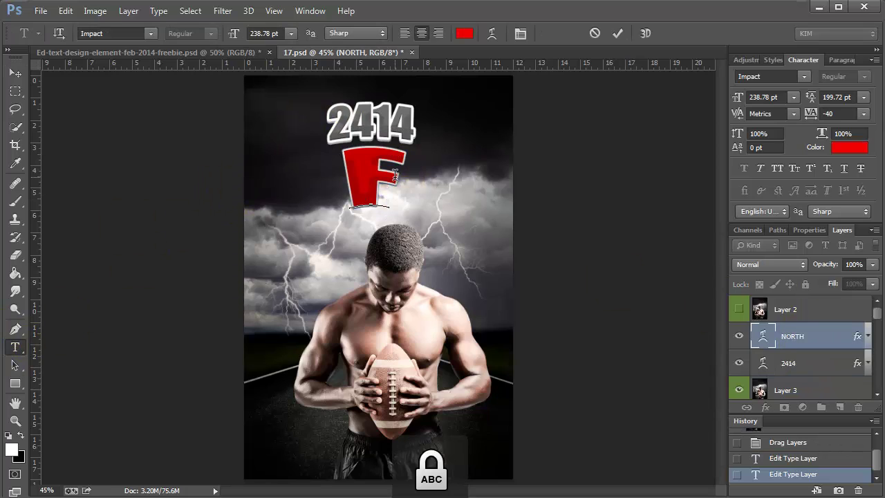
{"action": "type", "text": "OOTBALL"}
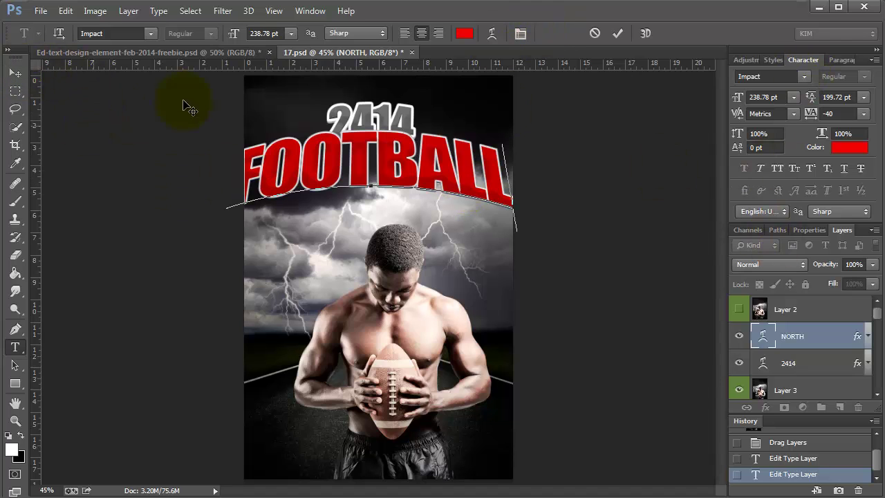
{"action": "left_click", "coordinate": [16, 72]}
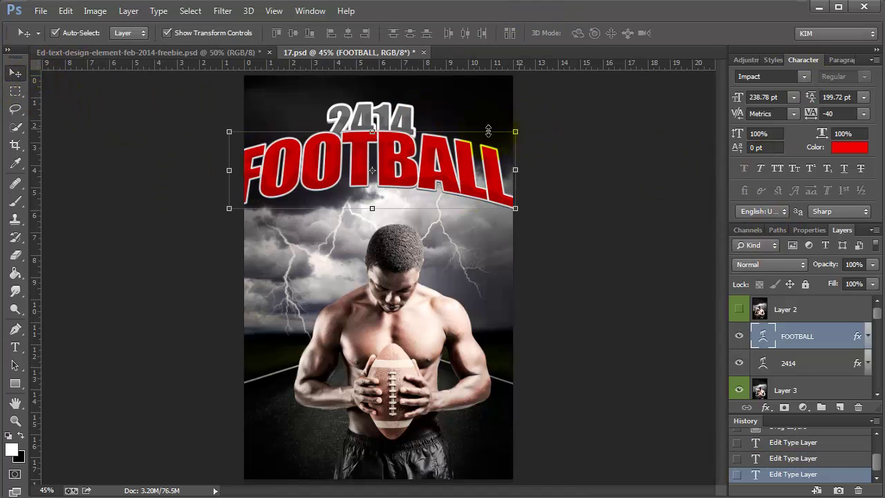
- Free-transform the FOOTBALL title to about 208.36 pt, spanning nearly the poster's full width
{"action": "left_click", "coordinate": [228, 207]}
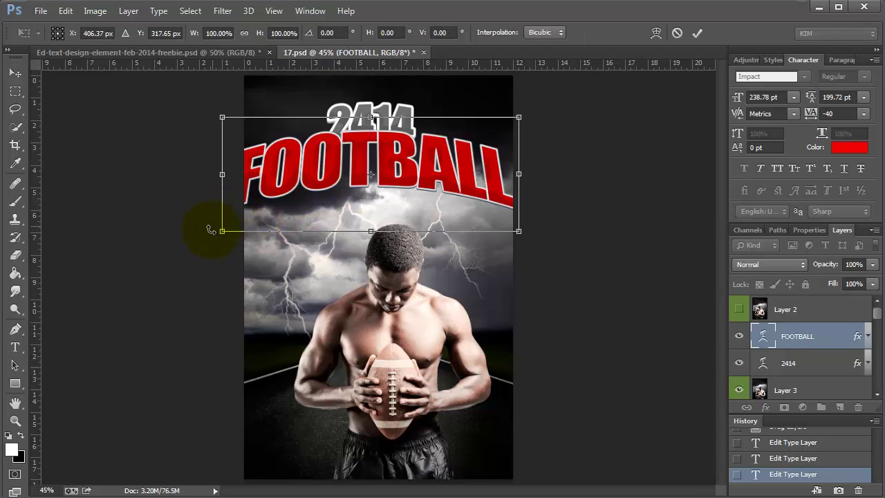
{"action": "left_click_drag", "start_coordinate": [234, 226], "coordinate": [270, 213]}
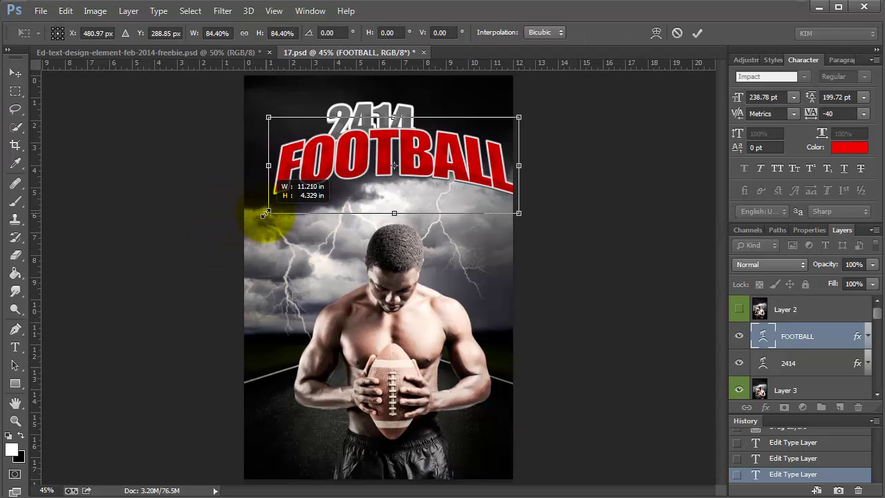
{"action": "left_click_drag", "start_coordinate": [514, 118], "coordinate": [508, 121]}
{"action": "mouse_move", "coordinate": [268, 213]}
{"action": "left_mouse_down"}
{"action": "mouse_move", "coordinate": [249, 228]}
{"action": "mouse_move", "coordinate": [253, 222]}
{"action": "left_mouse_up"}
{"action": "key", "text": "Return"}
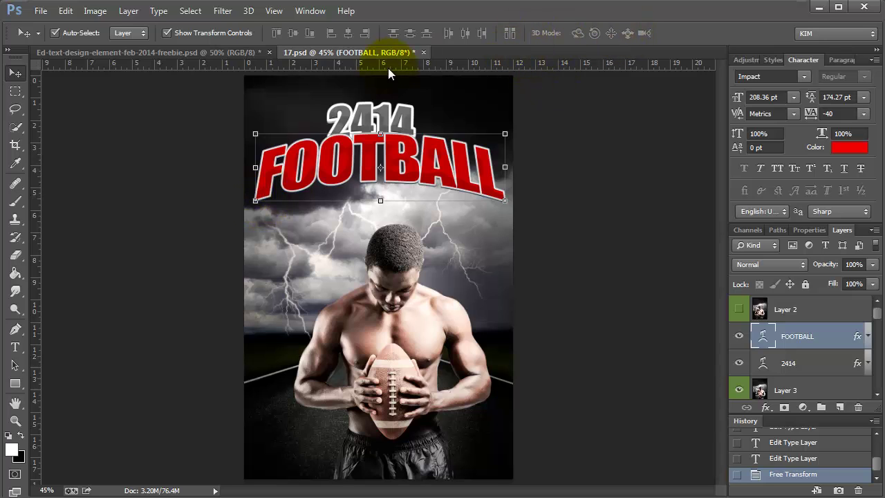
- Set FOOTBALL's Arc warp vertical distortion to +10 and nudge the 2414 title up
{"action": "left_click", "coordinate": [15, 347]}
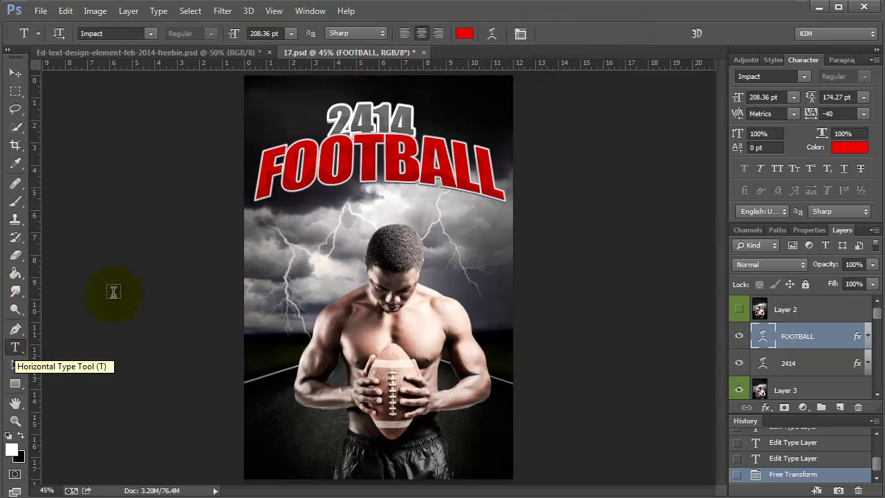
{"action": "left_click", "coordinate": [493, 32]}
{"action": "left_click_drag", "start_coordinate": [451, 58], "coordinate": [703, 88]}
{"action": "mouse_move", "coordinate": [659, 231]}
{"action": "left_mouse_down"}
{"action": "mouse_move", "coordinate": [668, 231]}
{"action": "mouse_move", "coordinate": [636, 236]}
{"action": "mouse_move", "coordinate": [659, 240]}
{"action": "left_mouse_up"}
{"action": "left_click", "coordinate": [782, 117]}
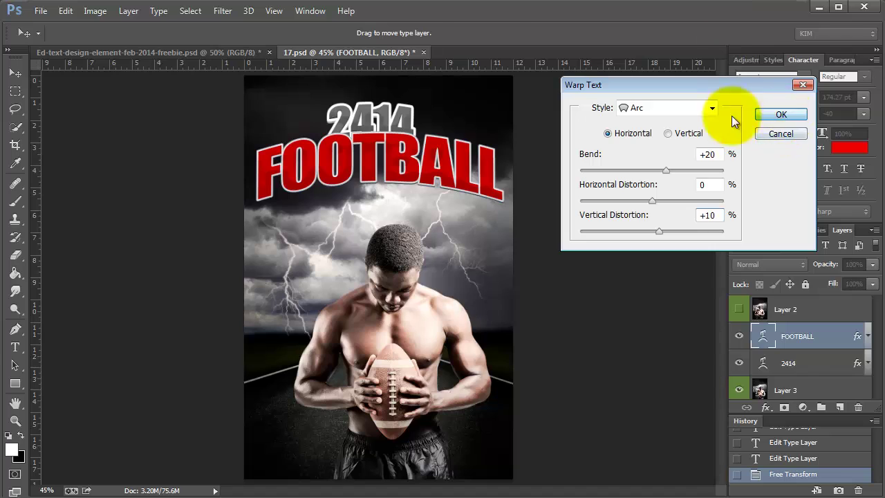
{"action": "left_click", "coordinate": [14, 73]}
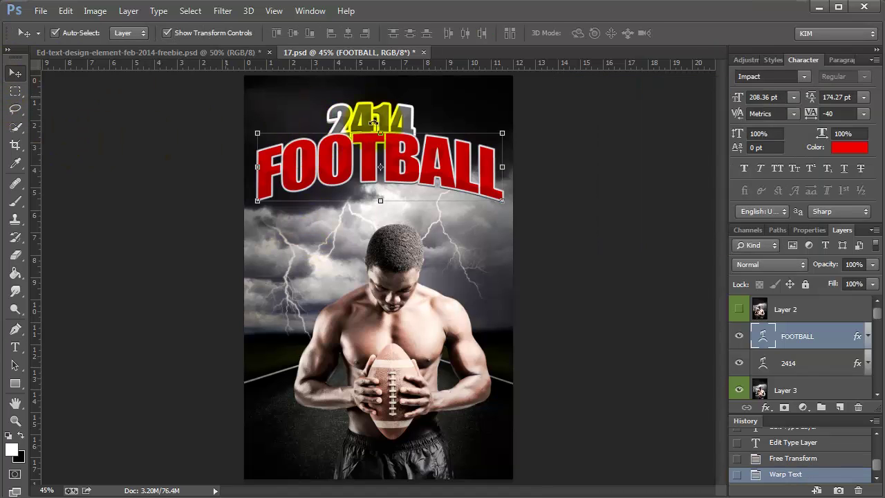
{"action": "left_click", "coordinate": [407, 118]}
{"action": "key", "text": "Up"}
{"action": "key", "text": "Up"}
{"action": "key", "text": "Up"}
{"action": "key", "text": "Up"}
{"action": "key", "text": "Up"}
{"action": "key", "text": "Up"}
{"action": "key", "text": "Up"}
{"action": "key", "text": "Up"}
{"action": "key", "text": "Up"}
{"action": "key", "text": "Up"}
{"action": "key", "text": "Up"}
{"action": "key", "text": "Up"}
{"action": "key", "text": "Up"}
{"action": "key", "text": "Up"}
{"action": "key", "text": "Up"}
{"action": "key", "text": "Up"}
{"action": "key", "text": "Up"}
{"action": "key", "text": "Up"}
{"action": "key", "text": "Up"}
{"action": "key", "text": "Up"}
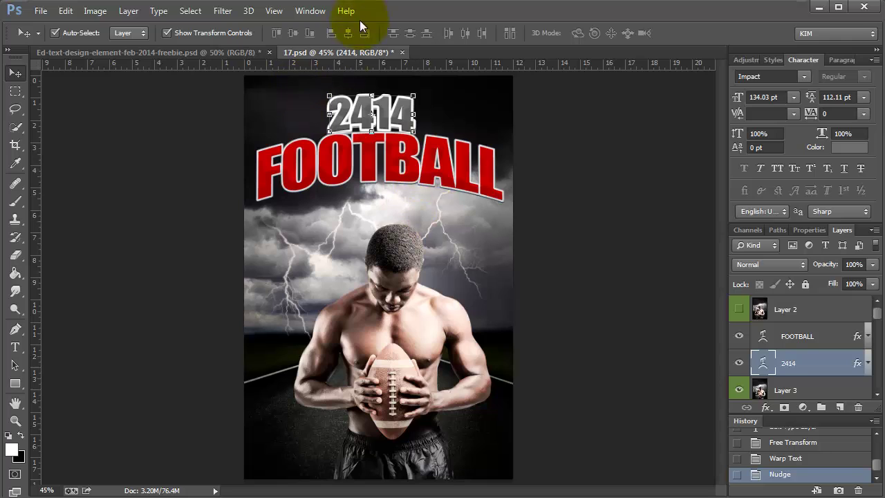
- Apply an Arch warp with a +43 bend to the 2414 title
{"action": "left_click", "coordinate": [15, 346]}
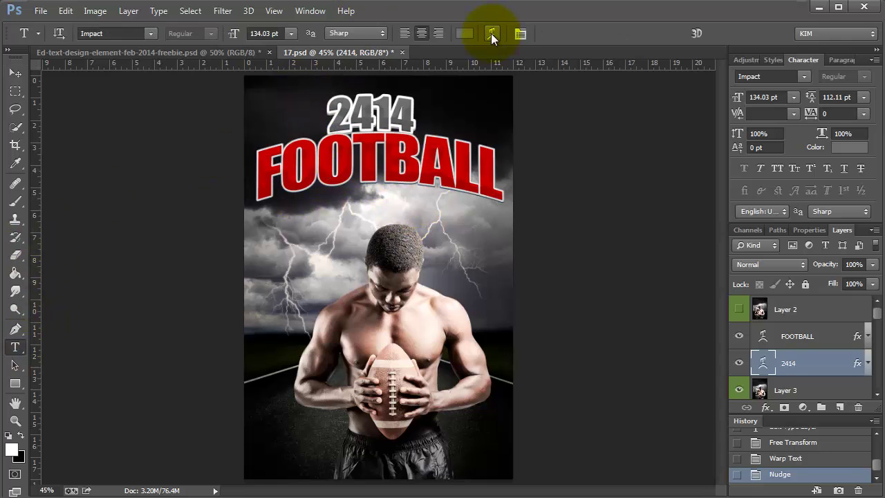
{"action": "left_click", "coordinate": [490, 33]}
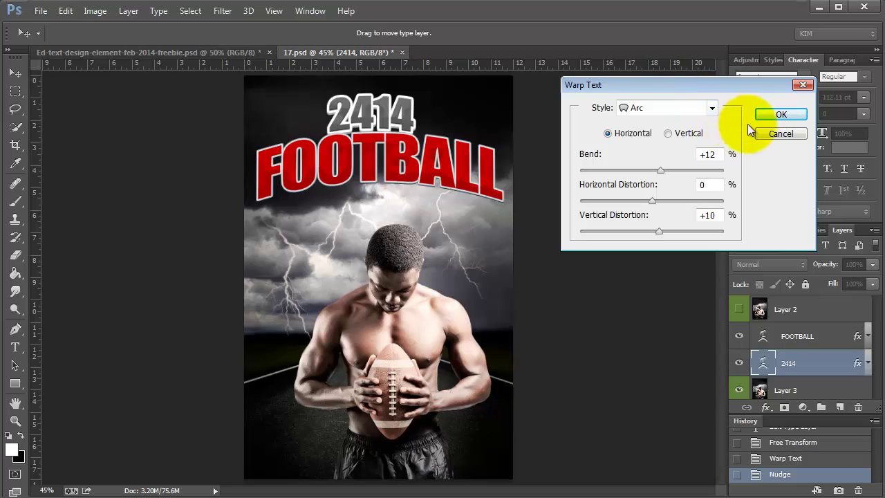
{"action": "left_click_drag", "start_coordinate": [660, 170], "coordinate": [682, 179]}
{"action": "left_click", "coordinate": [643, 109]}
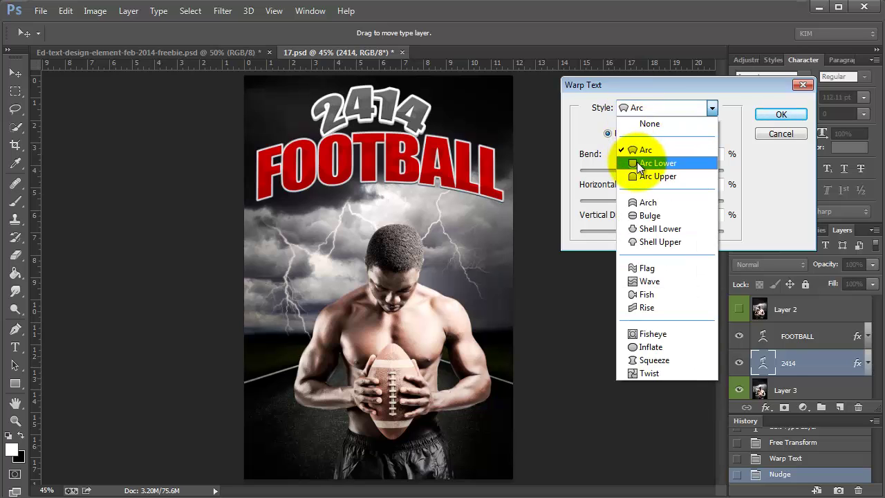
{"action": "left_click", "coordinate": [628, 112]}
{"action": "left_click", "coordinate": [652, 108]}
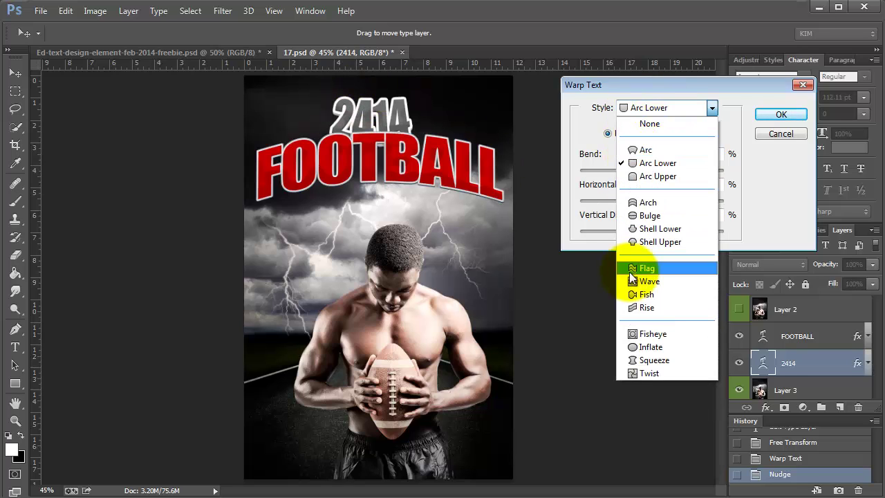
{"action": "left_click", "coordinate": [652, 205]}
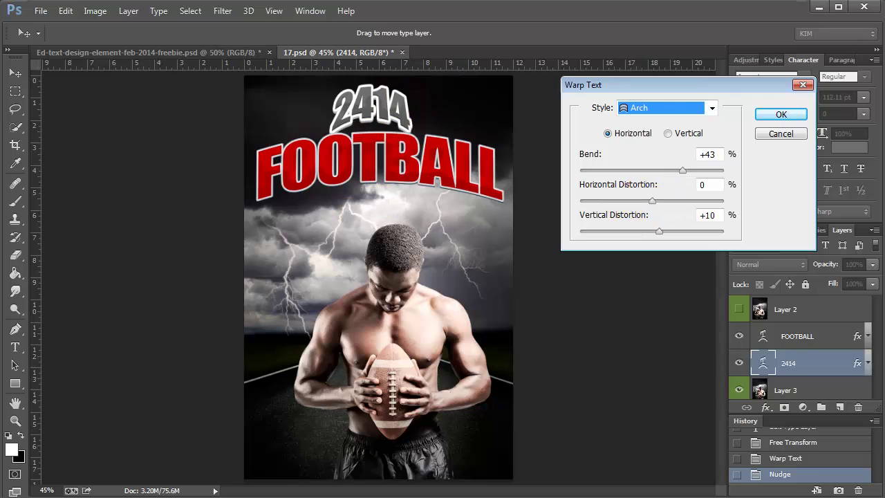
{"action": "key", "text": "Return"}
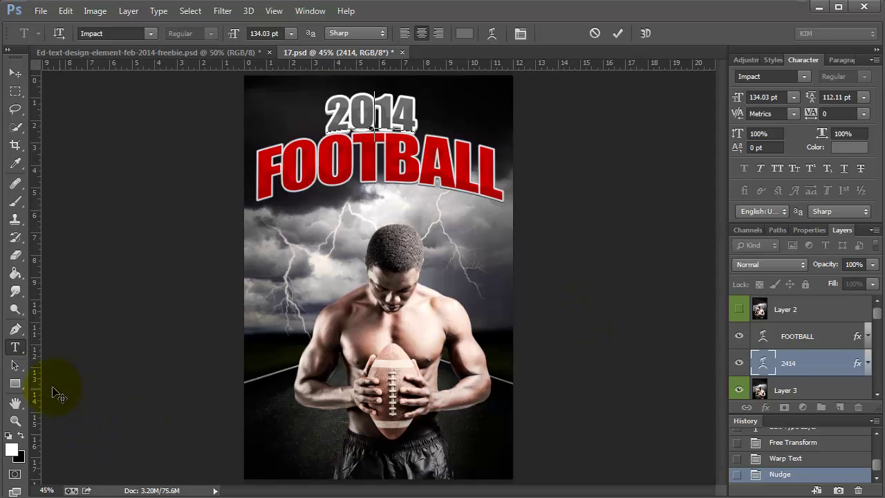
- Commit the 2014 edit and select all the FOOTBALL text for recolouring
{"action": "left_click", "coordinate": [804, 343]}
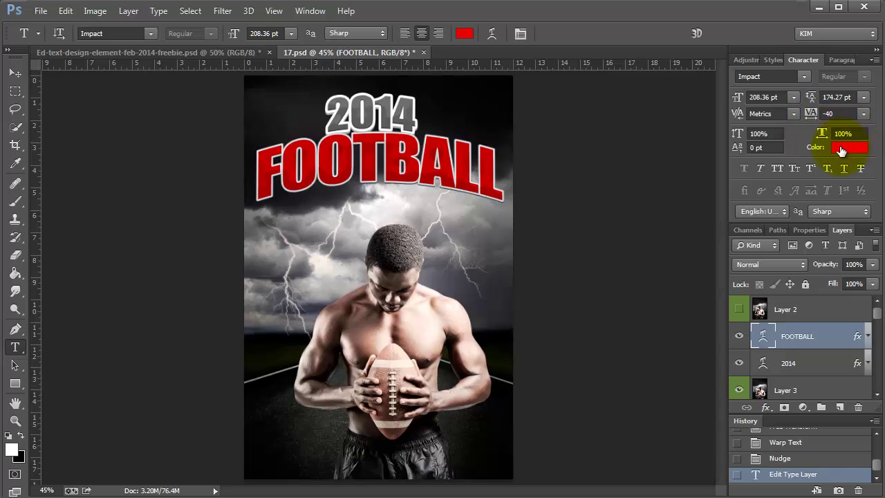
{"action": "double_click", "coordinate": [360, 186]}
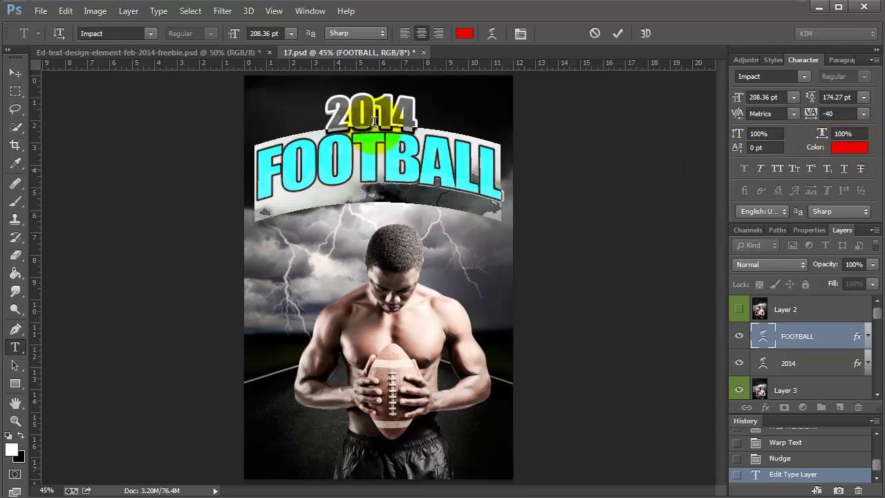
{"action": "left_click", "coordinate": [463, 36]}
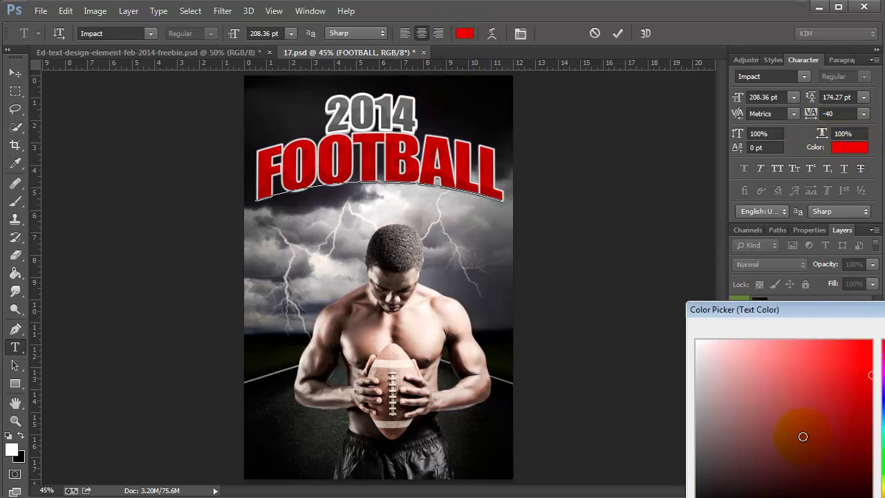
{"action": "left_click_drag", "start_coordinate": [726, 309], "coordinate": [541, 139]}
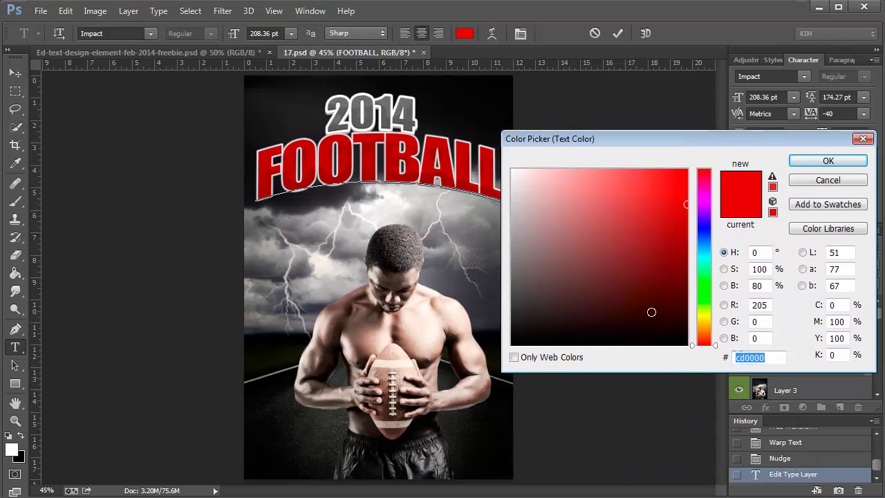
- Set the FOOTBALL text colour to orange d79300
{"action": "left_click", "coordinate": [702, 230]}
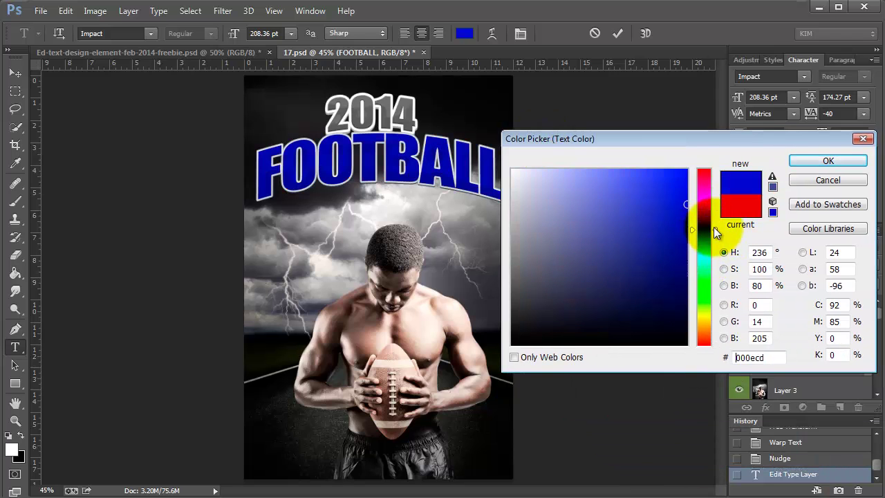
{"action": "left_click", "coordinate": [706, 288]}
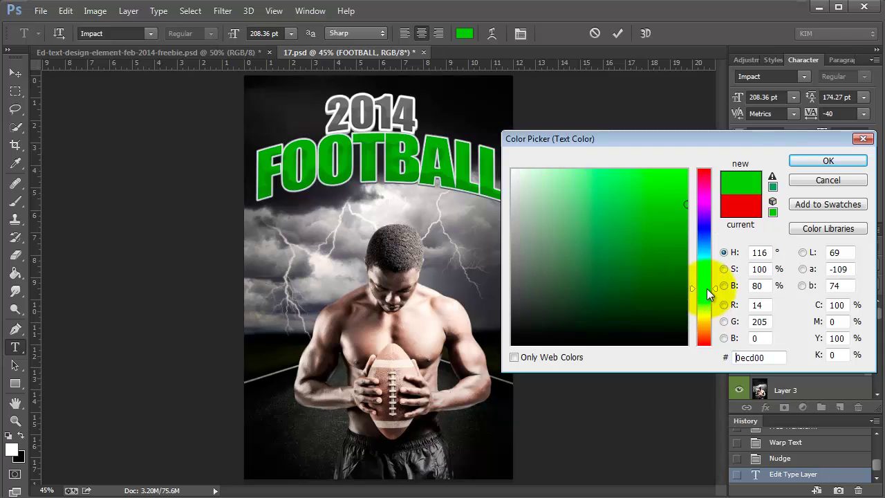
{"action": "left_click", "coordinate": [435, 262]}
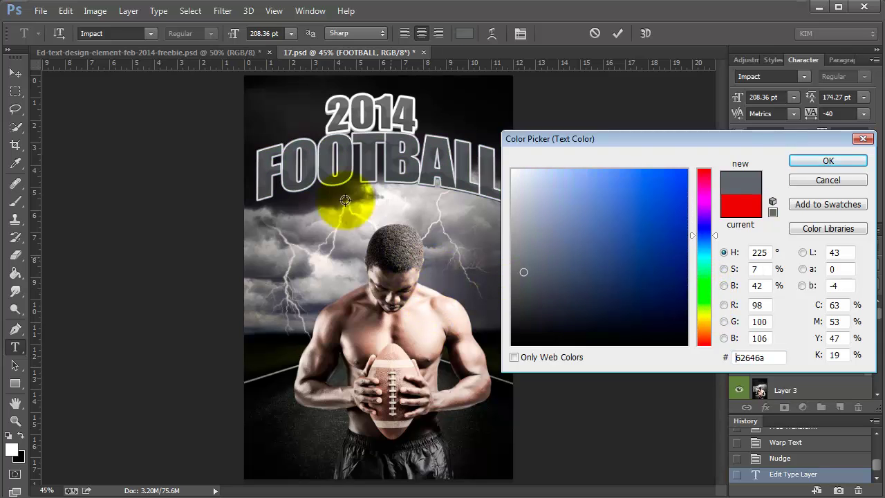
{"action": "left_click", "coordinate": [298, 276]}
{"action": "left_click", "coordinate": [292, 245]}
{"action": "left_click", "coordinate": [411, 220]}
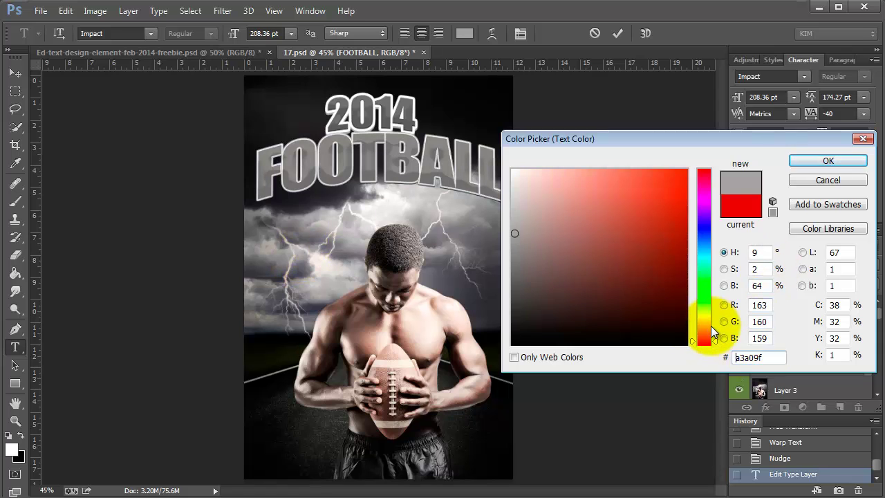
{"action": "left_click", "coordinate": [706, 333]}
{"action": "left_click_drag", "start_coordinate": [706, 337], "coordinate": [705, 329]}
{"action": "left_click", "coordinate": [686, 197]}
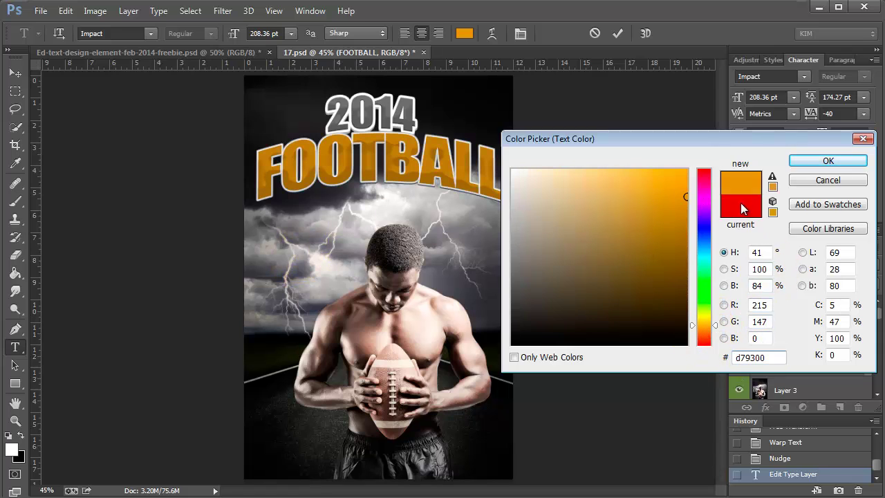
{"action": "left_click", "coordinate": [809, 160]}
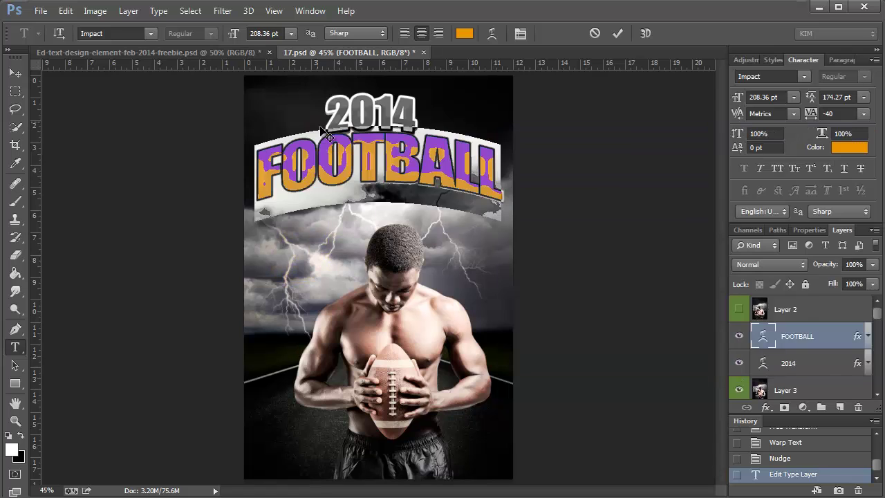
- Expand FOOTBALL's effects, toggle Bevel & Emboss off and on, and review Layer Style unchanged
{"action": "left_click", "coordinate": [866, 336]}
{"action": "scroll", "coordinate": [865, 337], "scroll_direction": "down", "scroll_amount": 3}
{"action": "scroll", "coordinate": [863, 338], "scroll_direction": "up", "scroll_amount": 2}
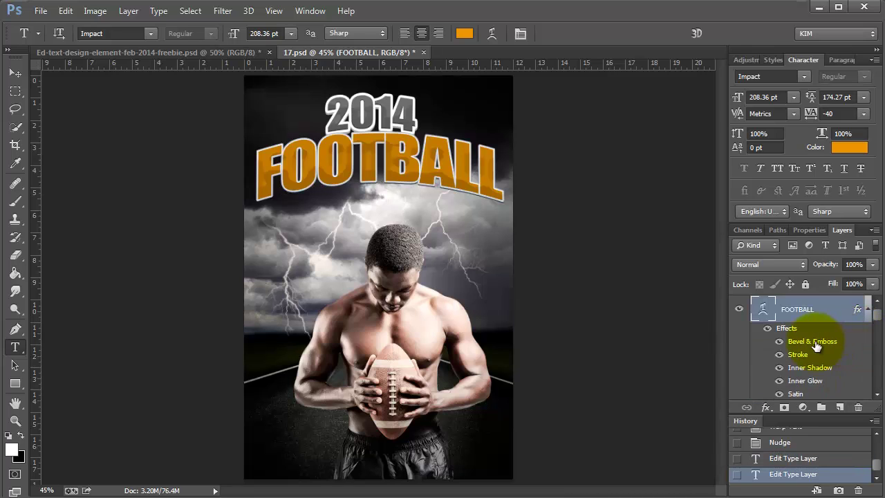
{"action": "left_click", "coordinate": [779, 342]}
{"action": "left_click", "coordinate": [779, 342]}
{"action": "left_click", "coordinate": [777, 354]}
{"action": "left_click", "coordinate": [777, 354]}
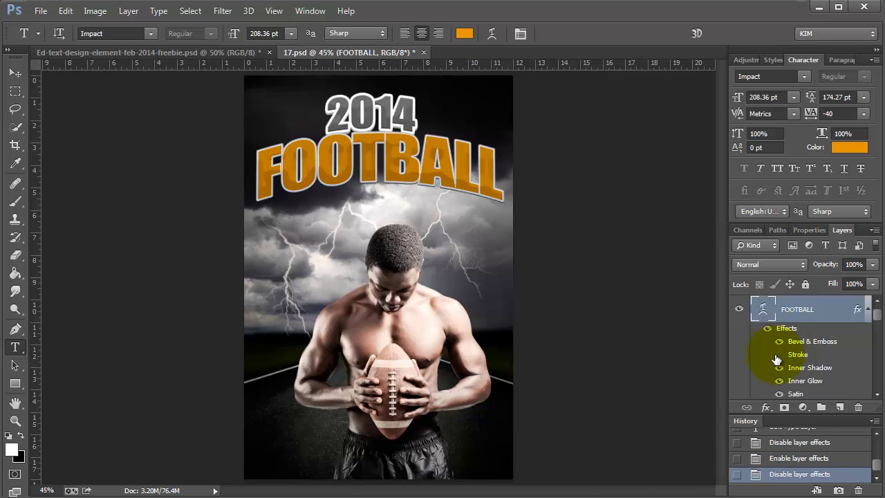
{"action": "double_click", "coordinate": [843, 309]}
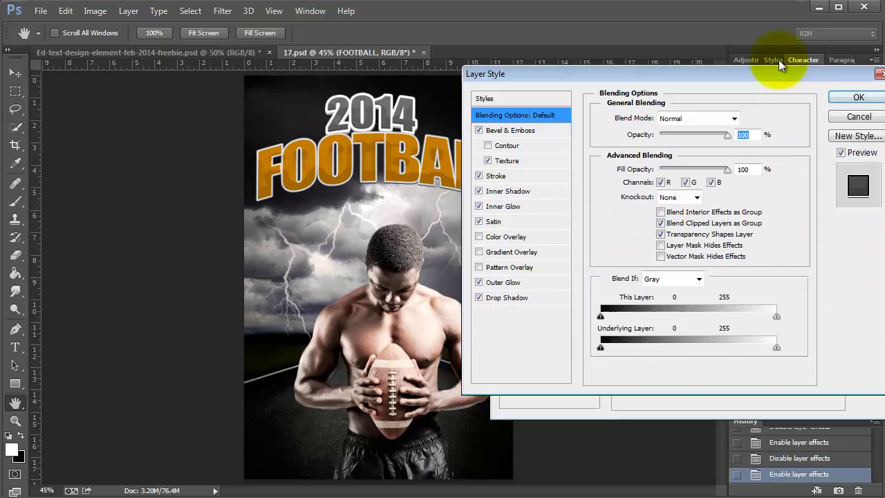
{"action": "key", "text": "Escape"}
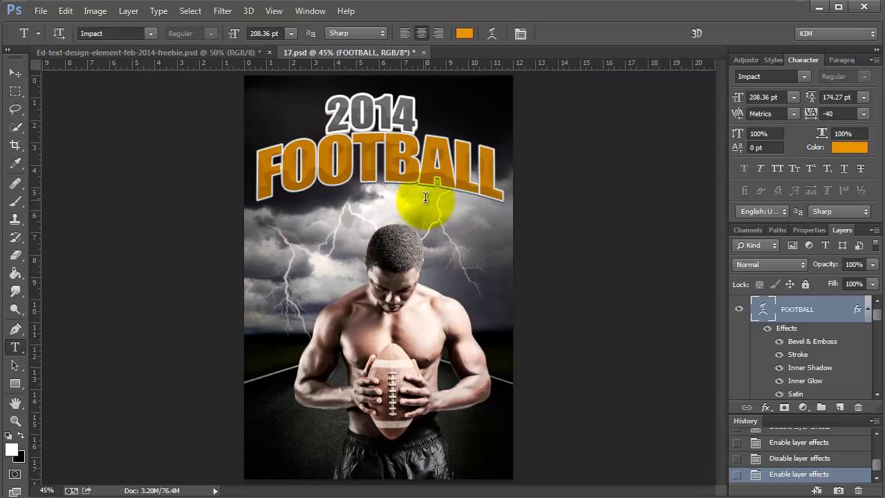